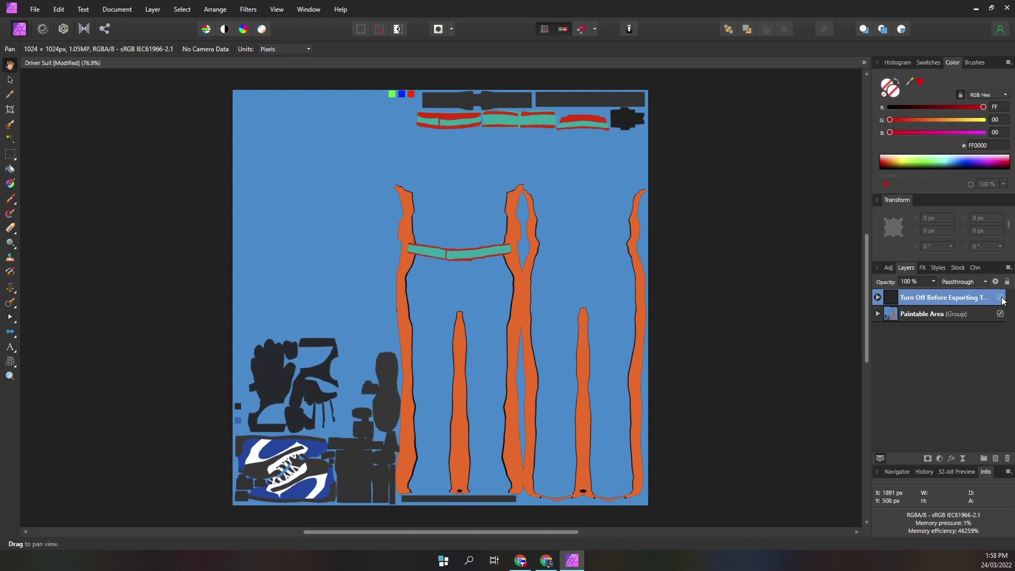
# Expand the Turn Off Before Exporting group and briefly preview the iRacing copyright logo
pyautogui.click(1001, 297)
pyautogui.click(879, 298)
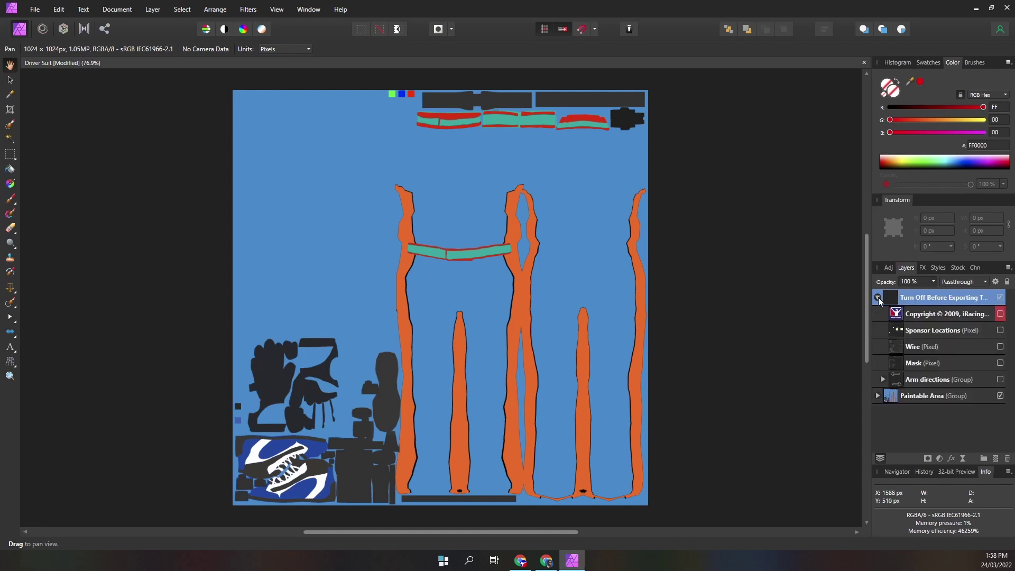
pyautogui.click(1001, 313)
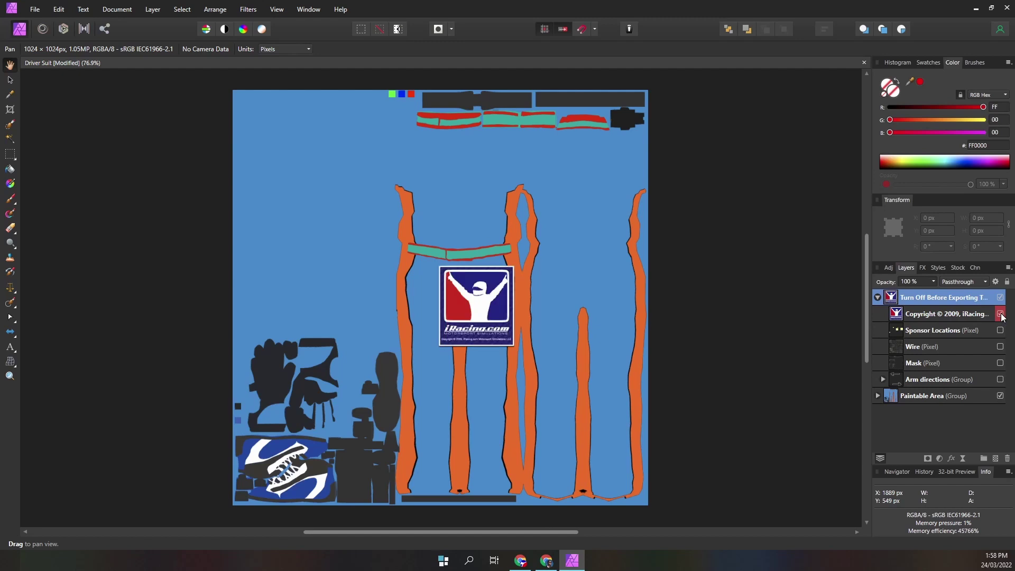
pyautogui.click(1001, 314)
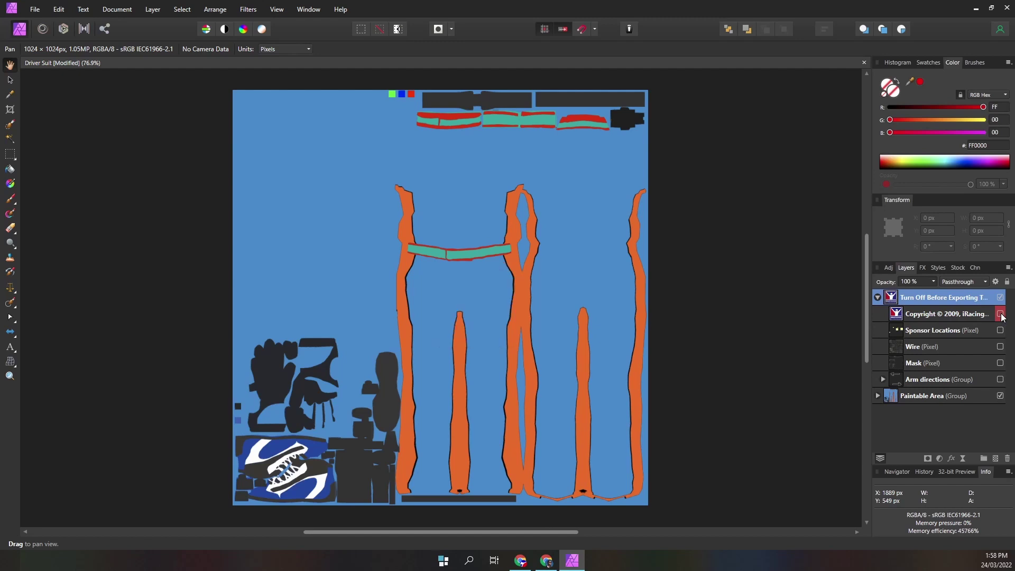
# Overlay the UV wireframe and dark outer mask, previewing then hiding the arm direction arrows
pyautogui.click(1000, 348)
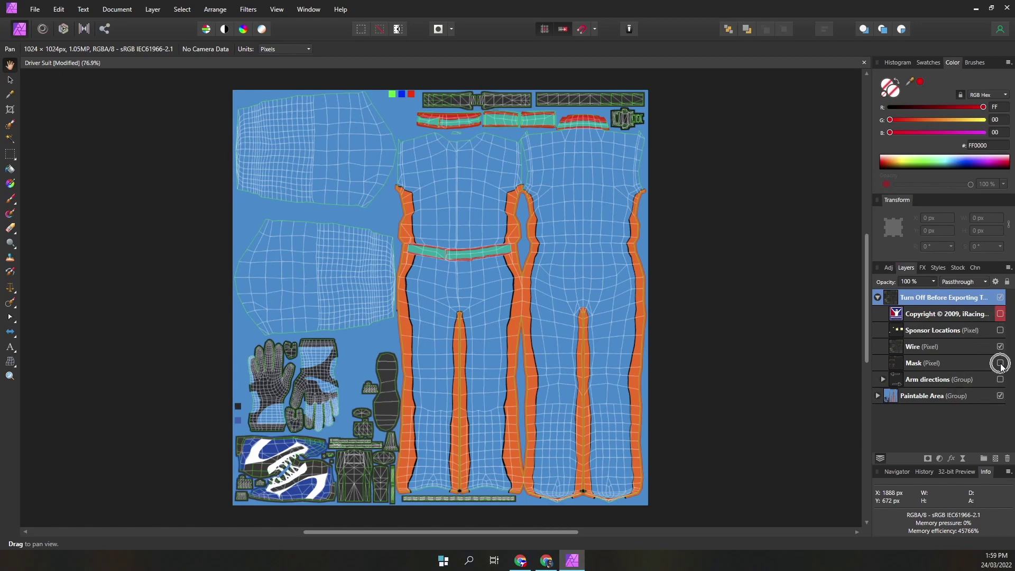
pyautogui.click(1001, 364)
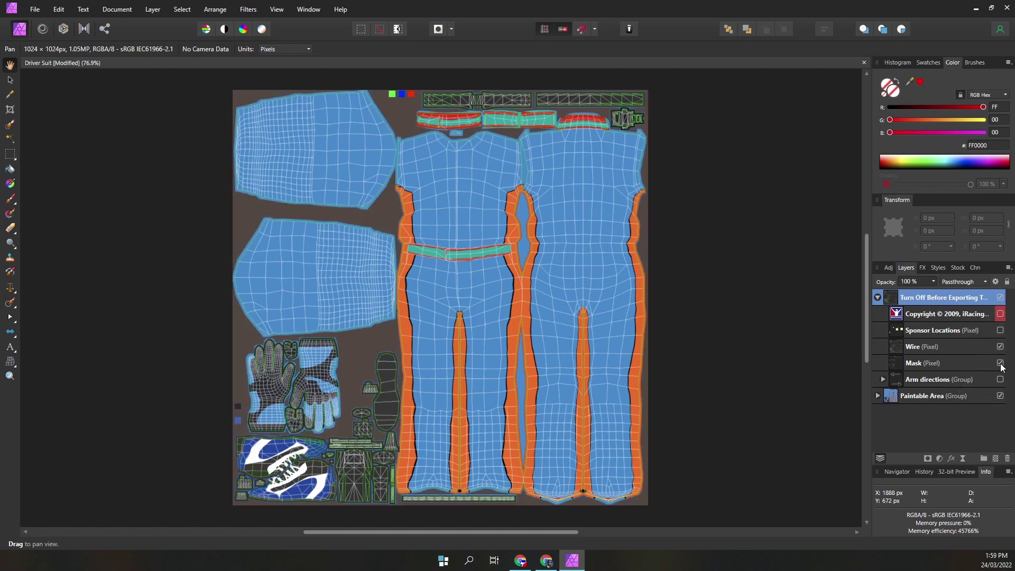
pyautogui.click(1000, 380)
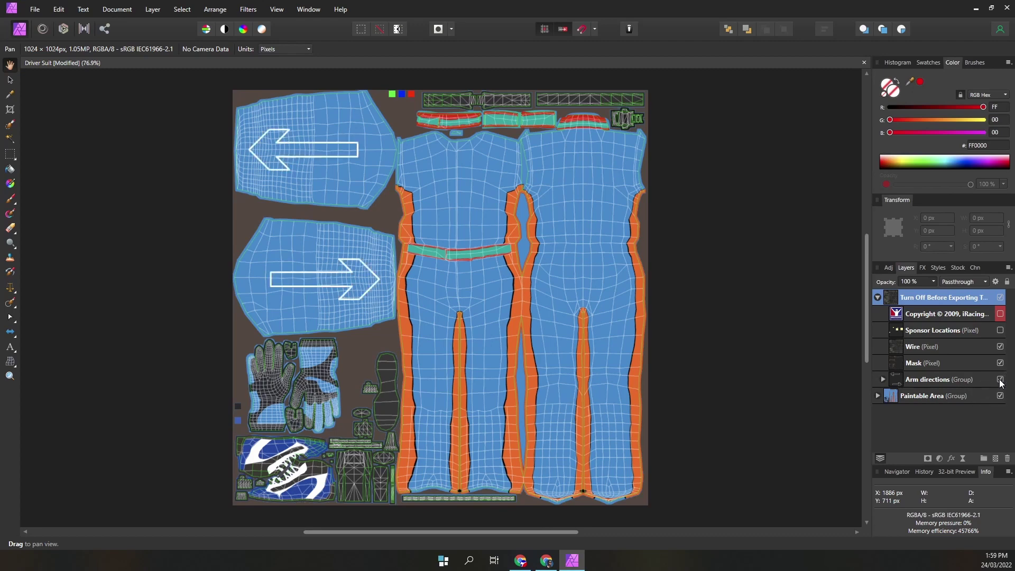
pyautogui.click(1000, 380)
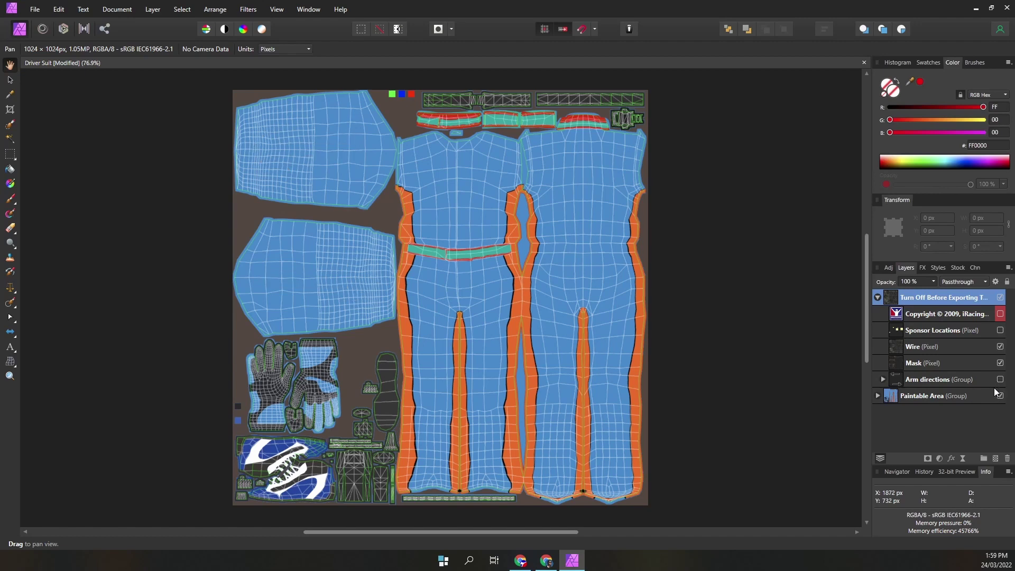
# Collapse Turn Off Before Exporting, expand Paintable Area and Template, and hide Neck and Belt Trim
pyautogui.click(947, 395)
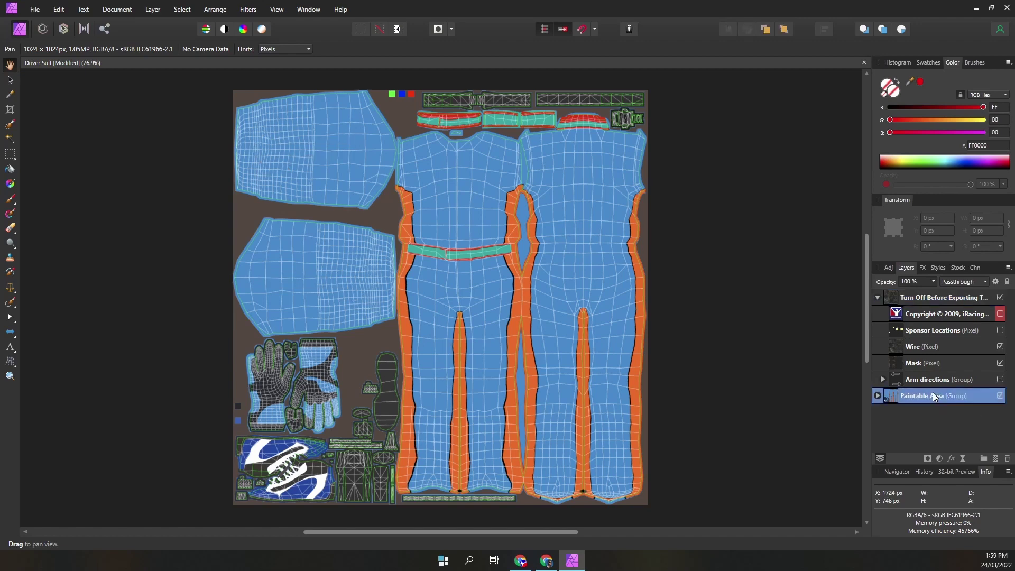
pyautogui.click(878, 298)
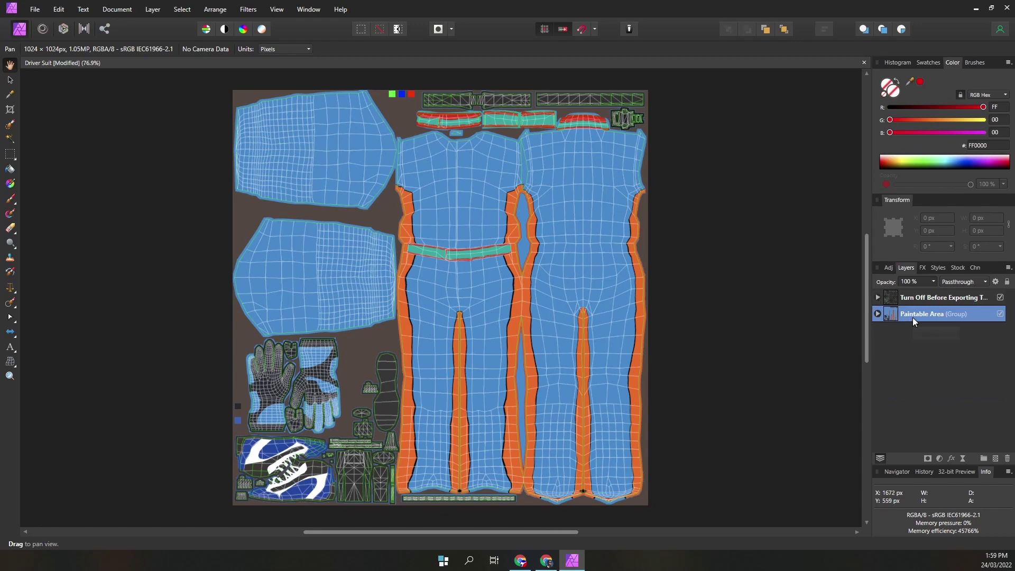
pyautogui.click(877, 315)
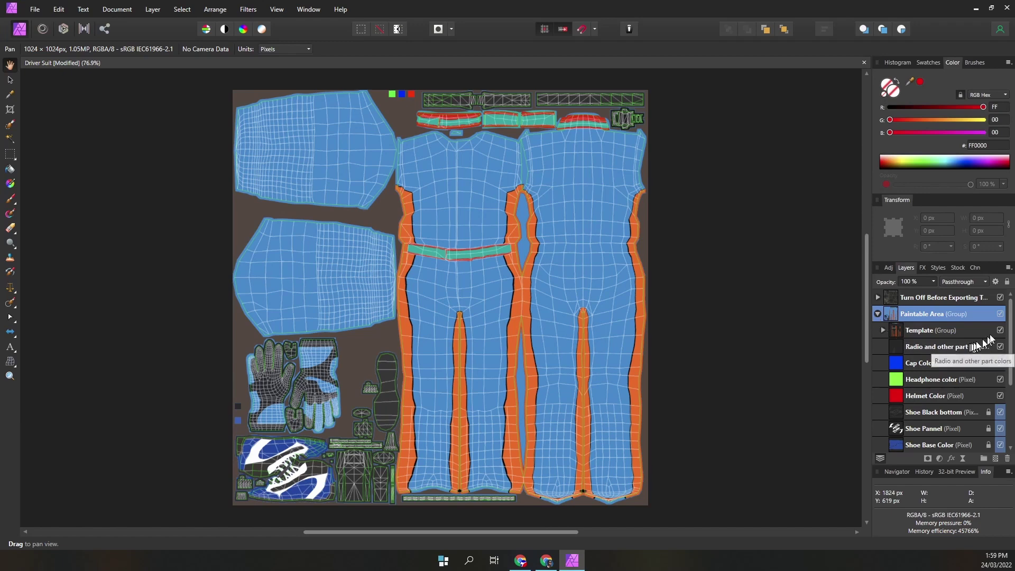
pyautogui.scroll(-1, 933, 318)
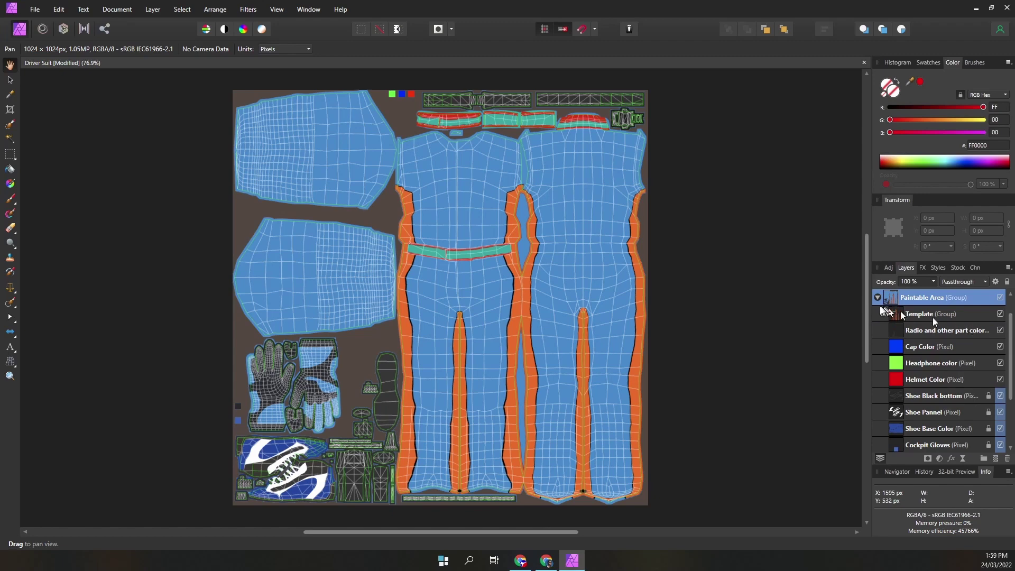
pyautogui.click(884, 314)
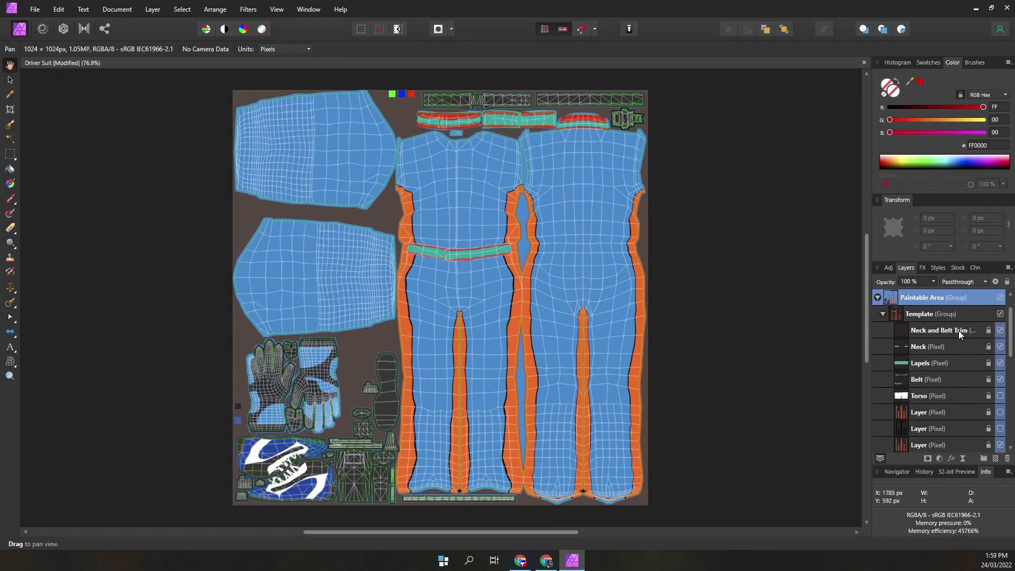
pyautogui.click(1001, 331)
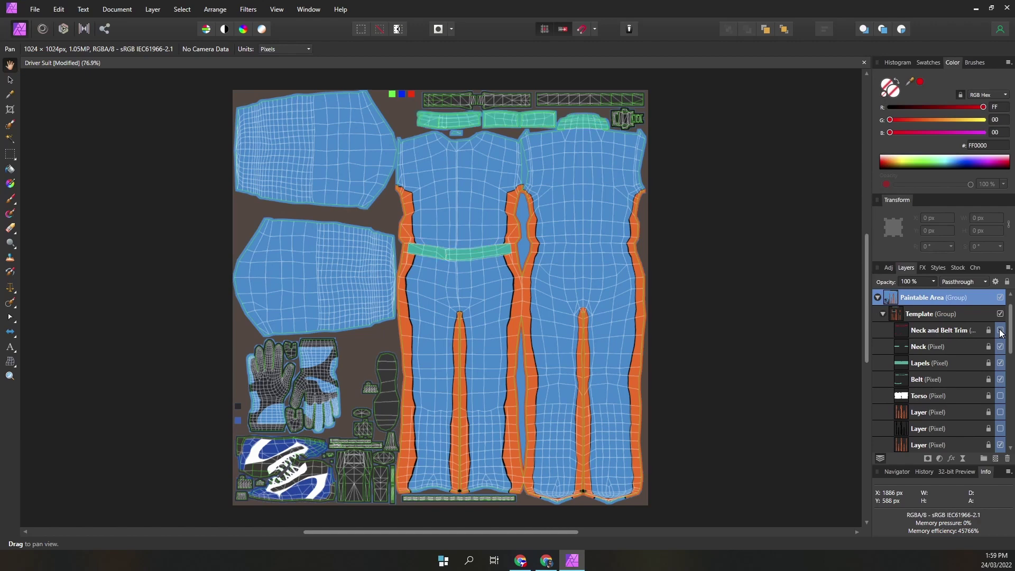
# Restore the red trim, then toggle the Neck, Lapels, Belt and Torso layers off and on
pyautogui.click(1001, 331)
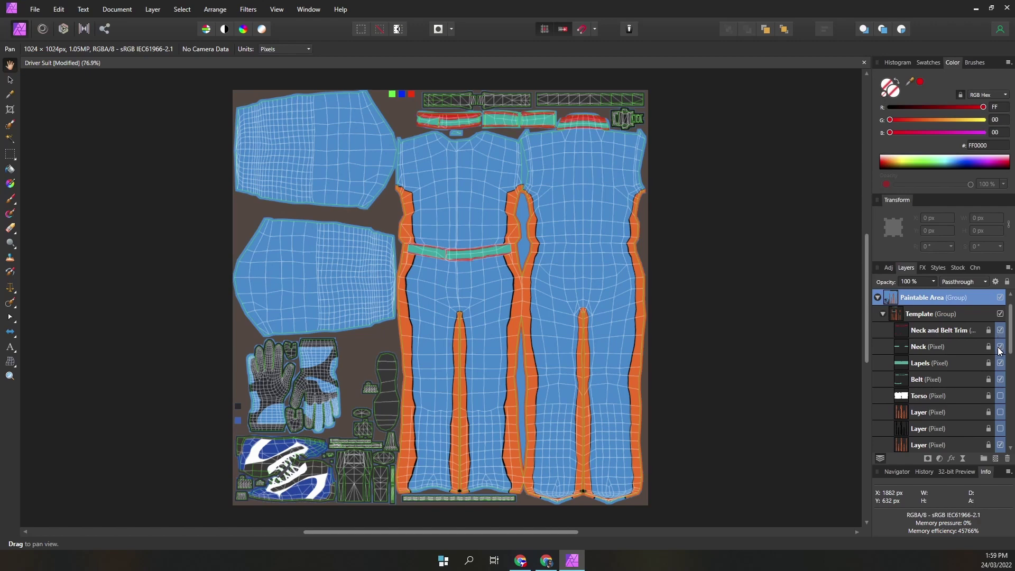
pyautogui.click(1001, 347)
pyautogui.click(1000, 348)
pyautogui.click(1000, 364)
pyautogui.click(1000, 365)
pyautogui.click(1001, 380)
pyautogui.click(1000, 380)
pyautogui.click(1000, 396)
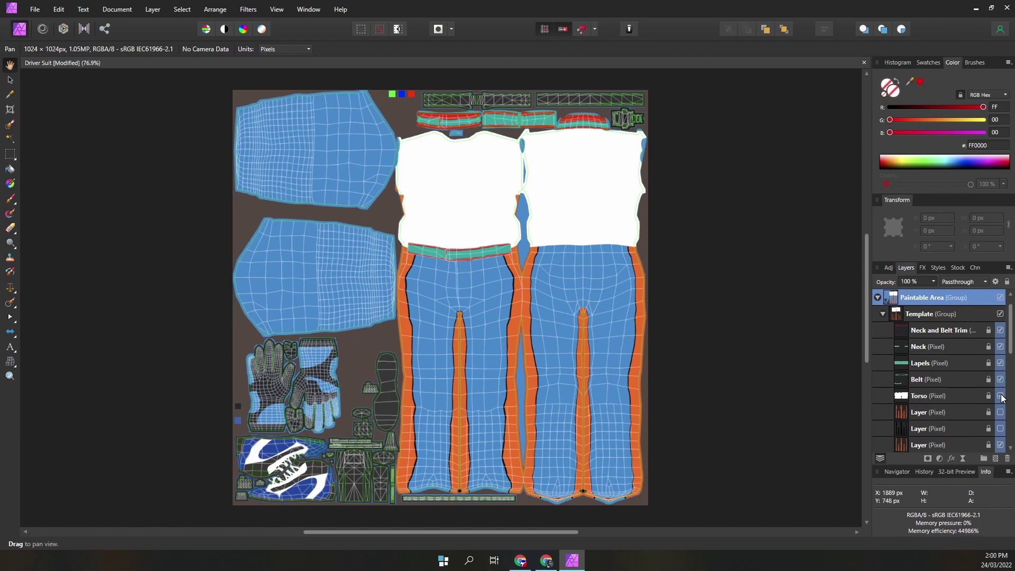
pyautogui.click(1001, 396)
# Show the pants' orange stripe layer and its dark outline strokes layer
pyautogui.moveTo(1013, 338); pyautogui.dragTo(1005, 363)
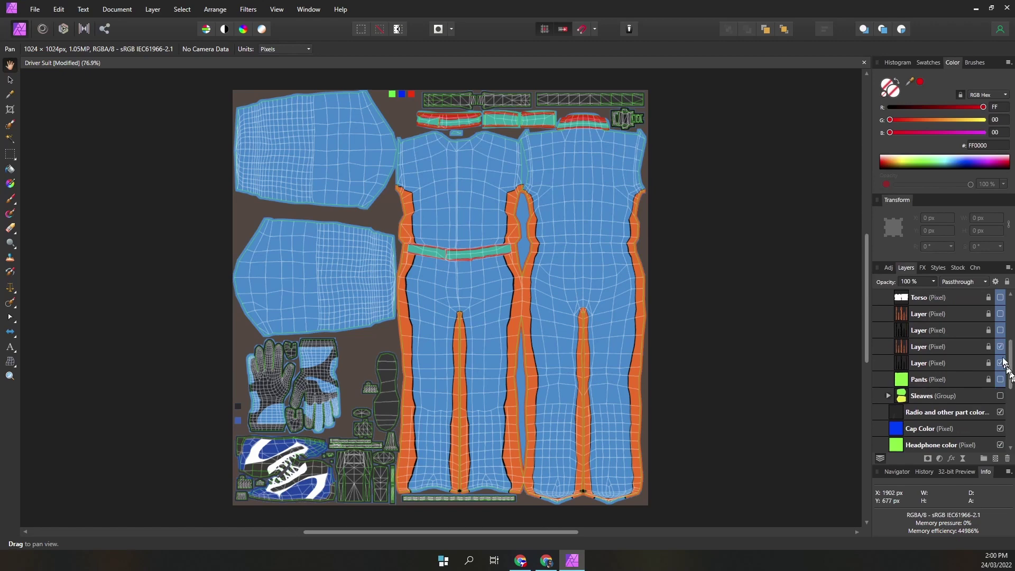
pyautogui.click(1001, 314)
pyautogui.click(1001, 331)
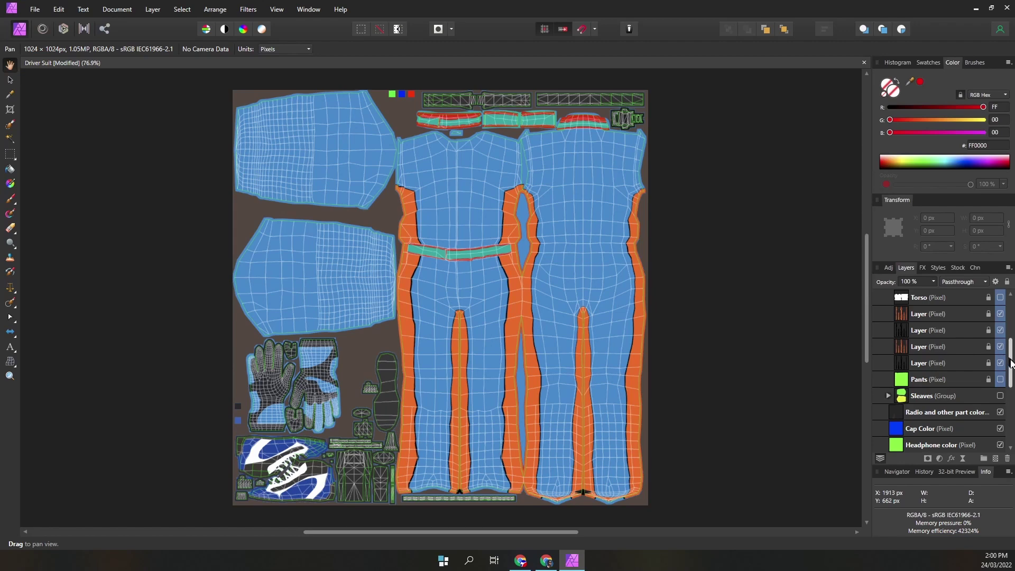
pyautogui.scroll(-2, 1012, 368)
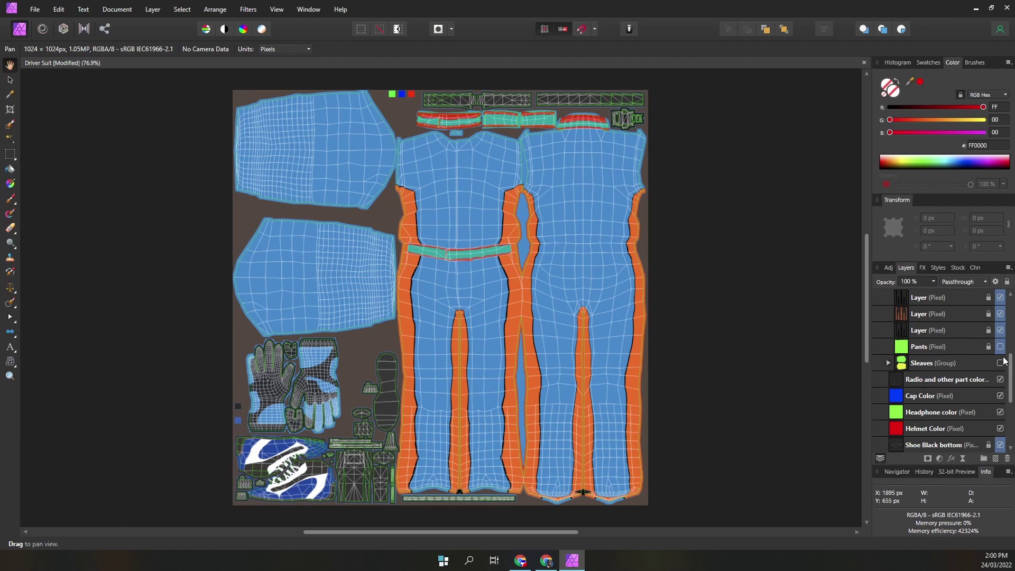
# Preview the green Pants colour layer, then show the green and yellow Sleeves group
pyautogui.scroll(-3, 1012, 378)
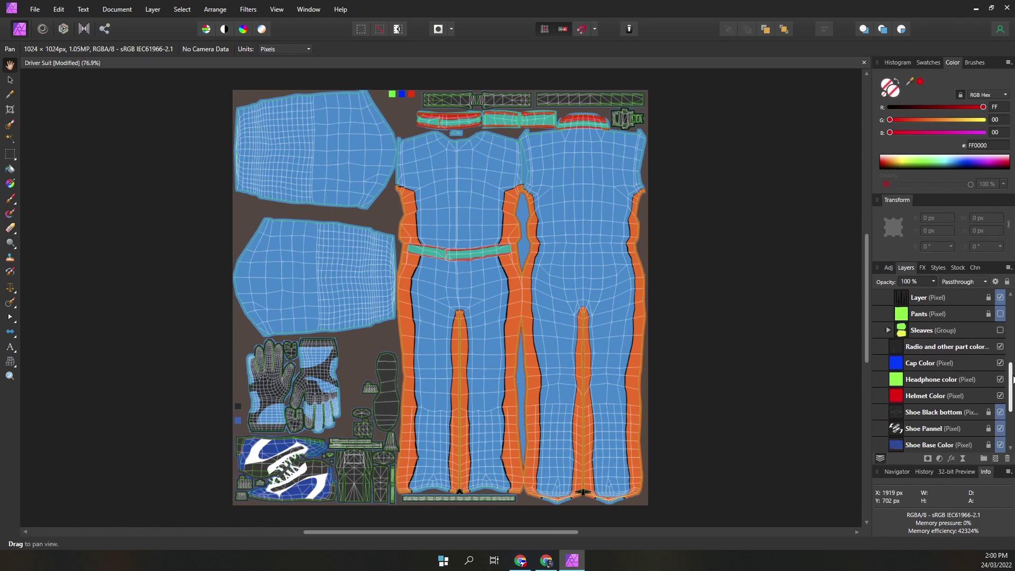
pyautogui.click(1000, 298)
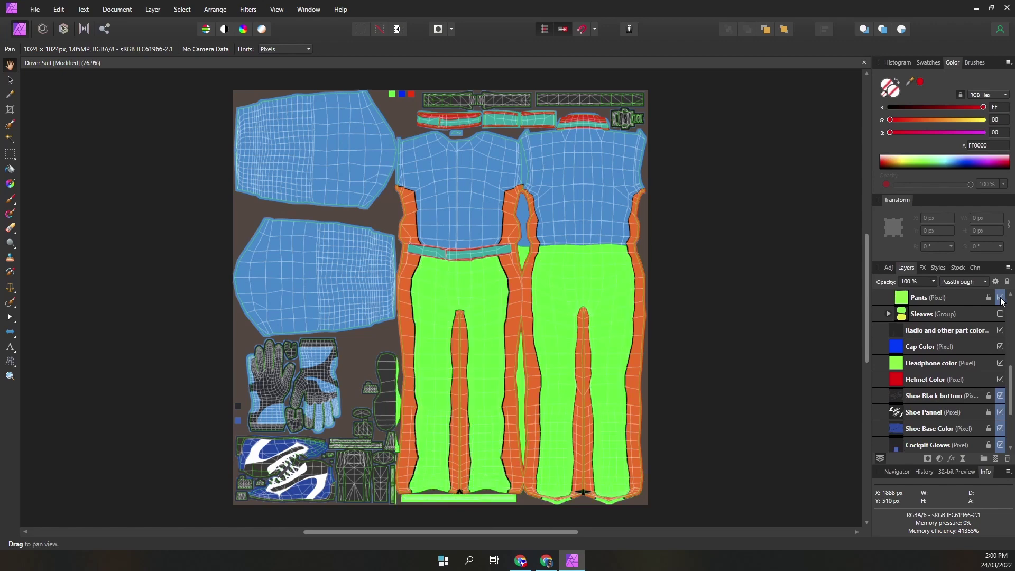
pyautogui.click(1000, 298)
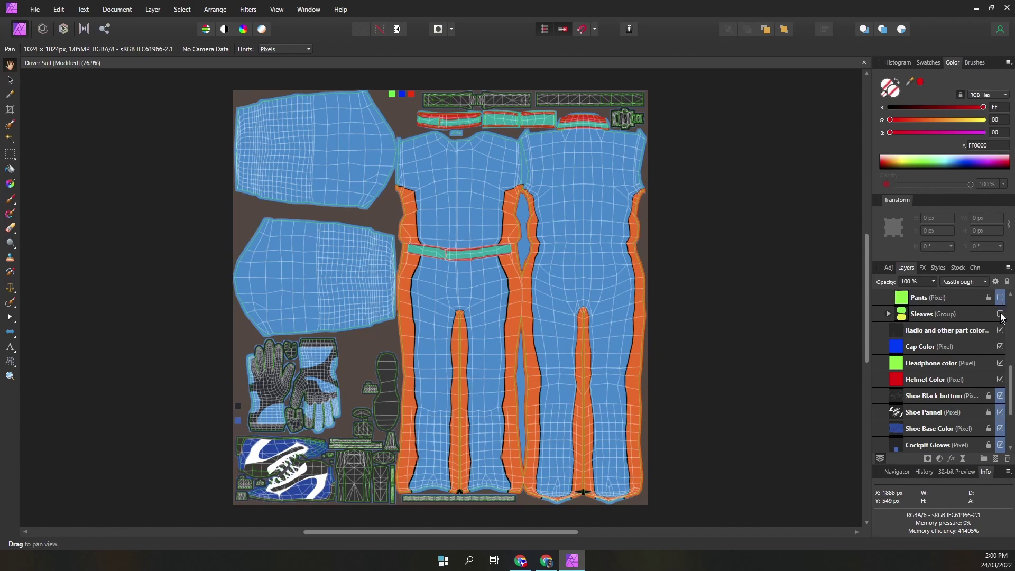
pyautogui.click(1001, 314)
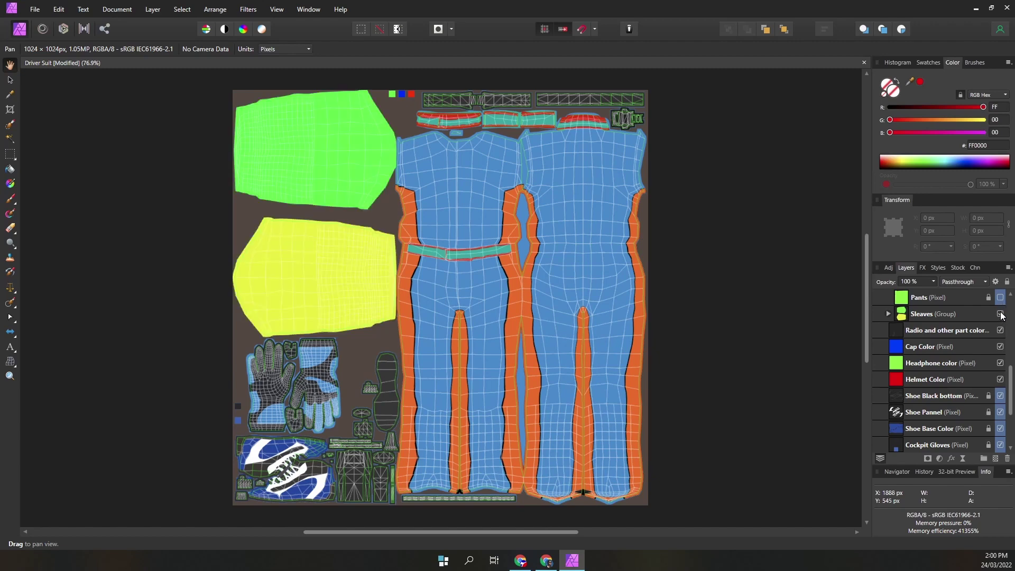
pyautogui.click(889, 313)
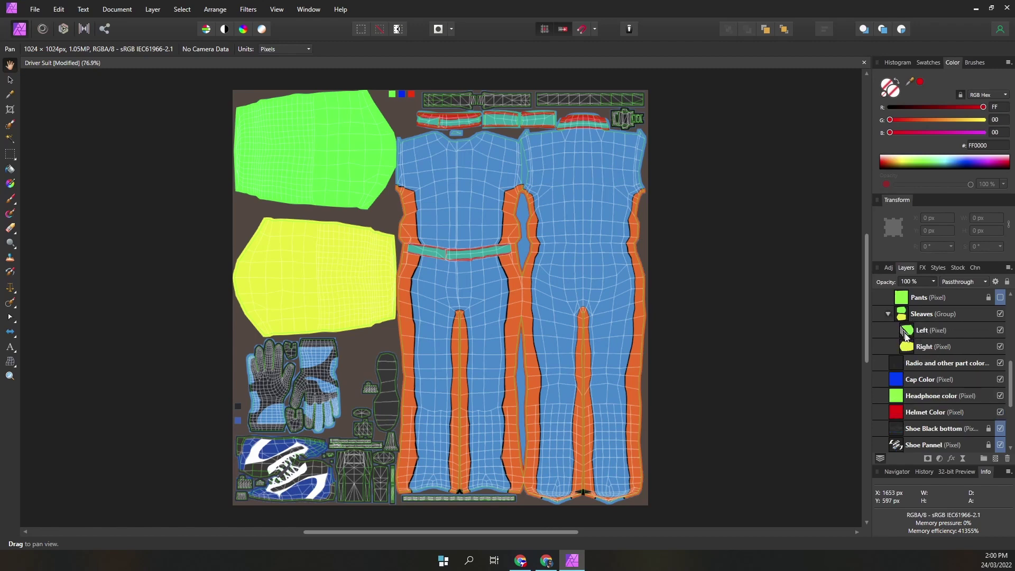
pyautogui.click(890, 314)
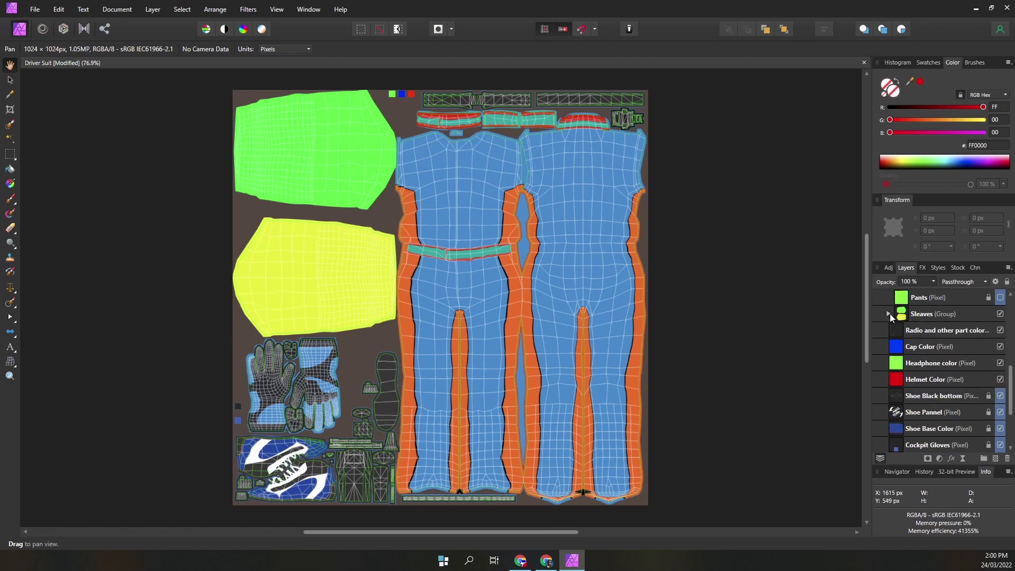
# Switch on the 'Radio and other part colors' layer after briefly toggling it
pyautogui.click(982, 330)
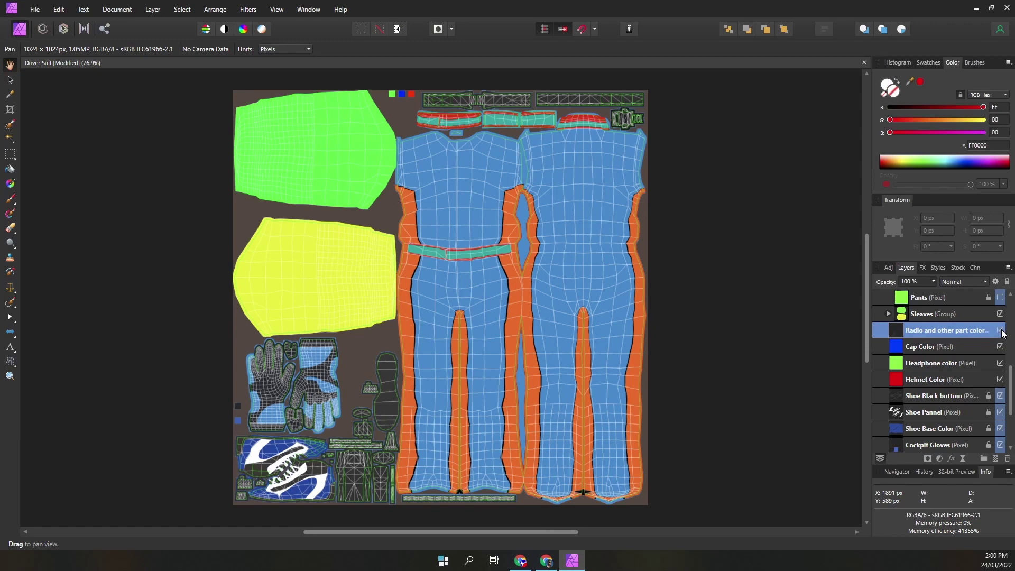
pyautogui.click(1001, 331)
pyautogui.click(1001, 331)
pyautogui.click(1001, 330)
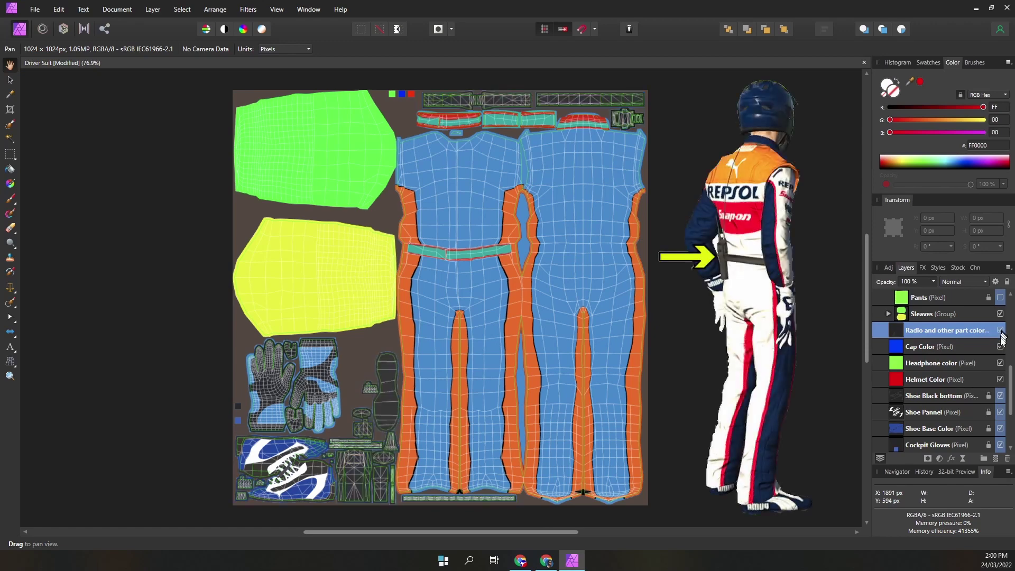
pyautogui.moveTo(1012, 385); pyautogui.dragTo(1009, 398)
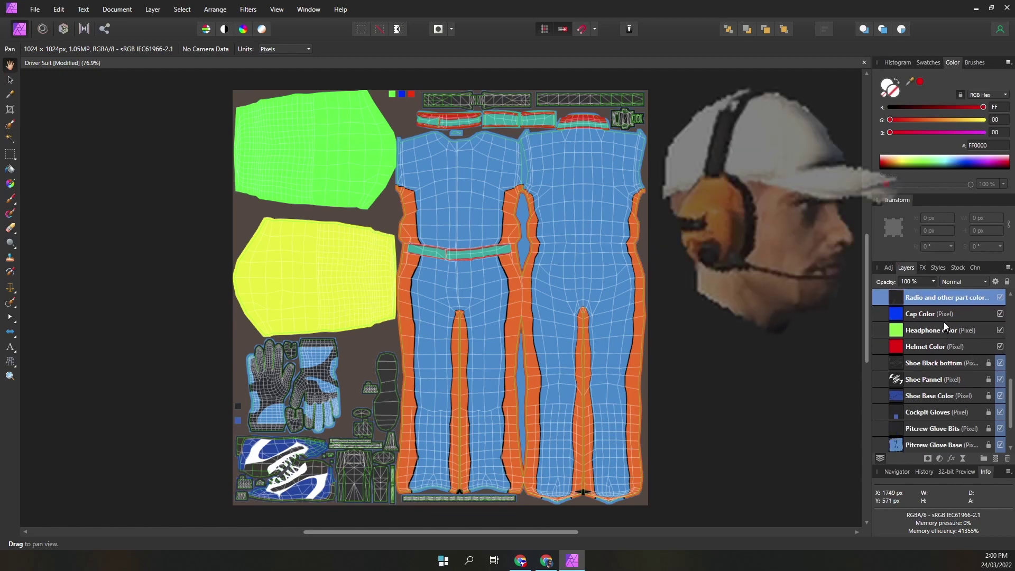
pyautogui.click(893, 313)
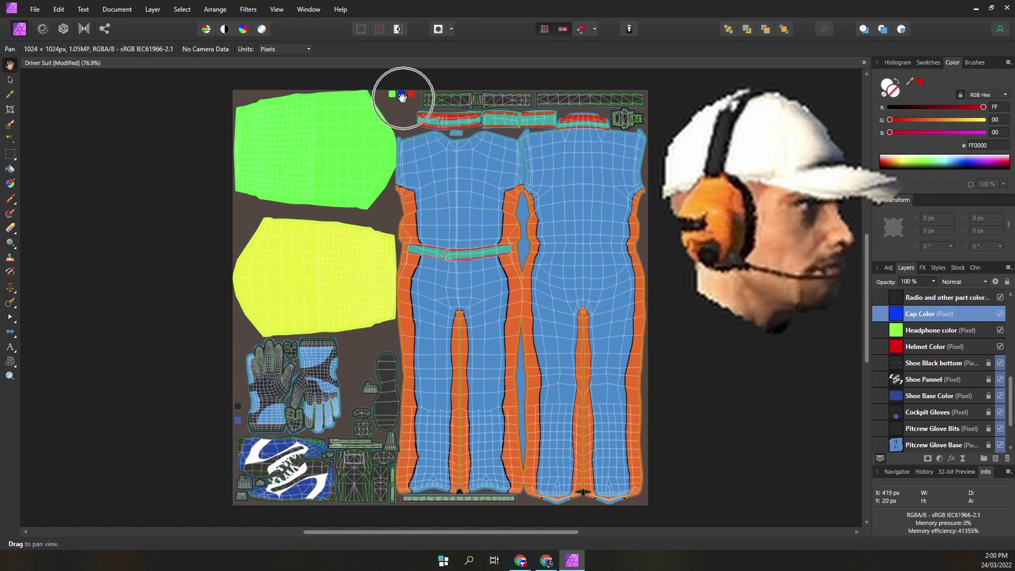
pyautogui.click(9, 79)
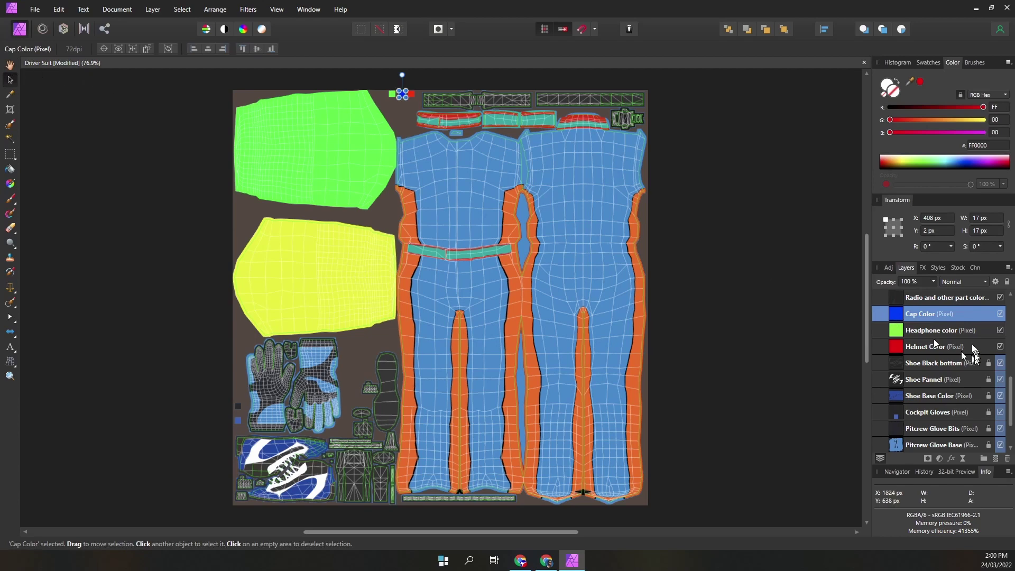
pyautogui.click(940, 334)
pyautogui.click(938, 345)
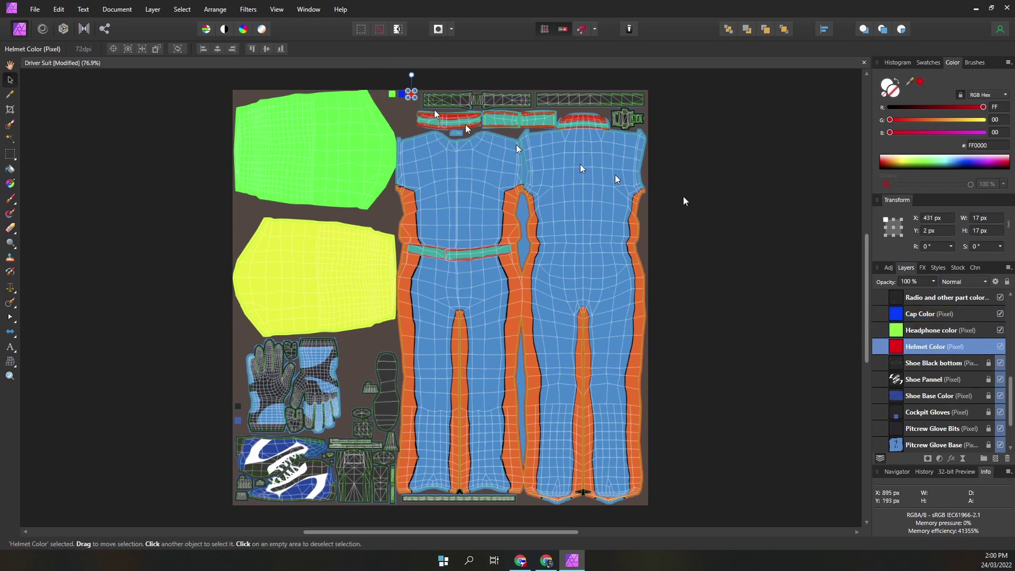
pyautogui.click(955, 363)
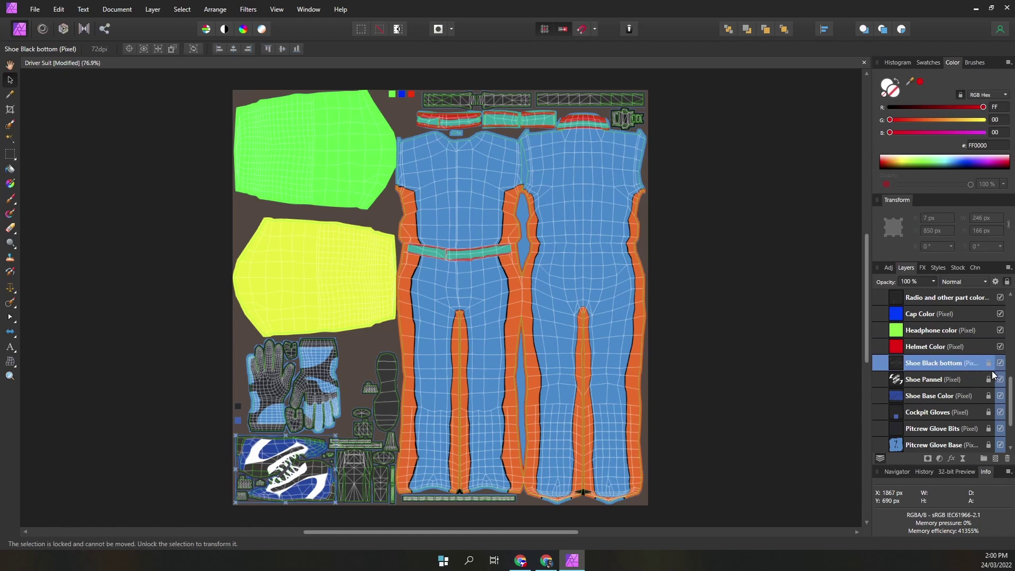
pyautogui.click(1000, 363)
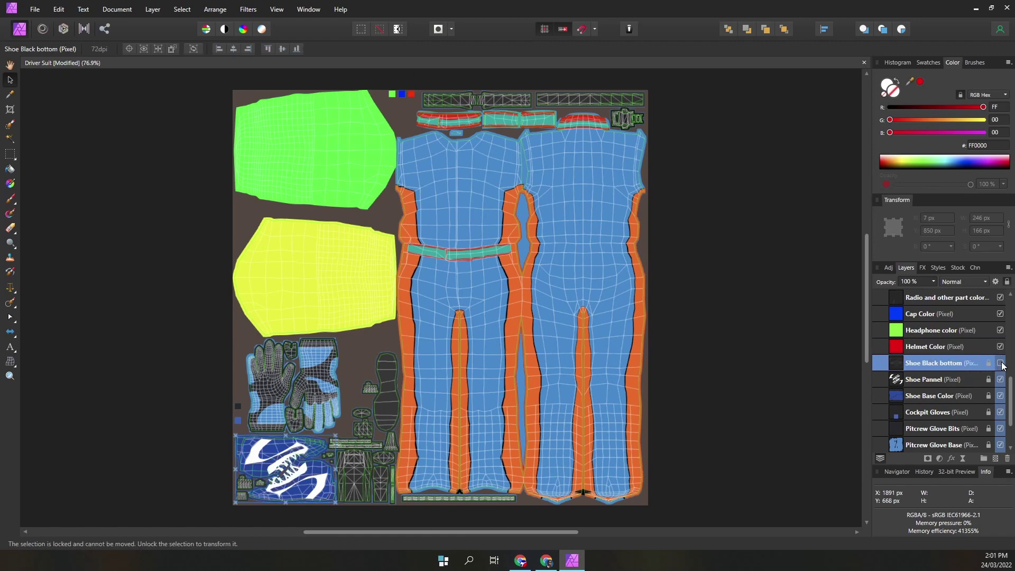
pyautogui.click(1001, 363)
pyautogui.click(1001, 364)
pyautogui.click(1000, 363)
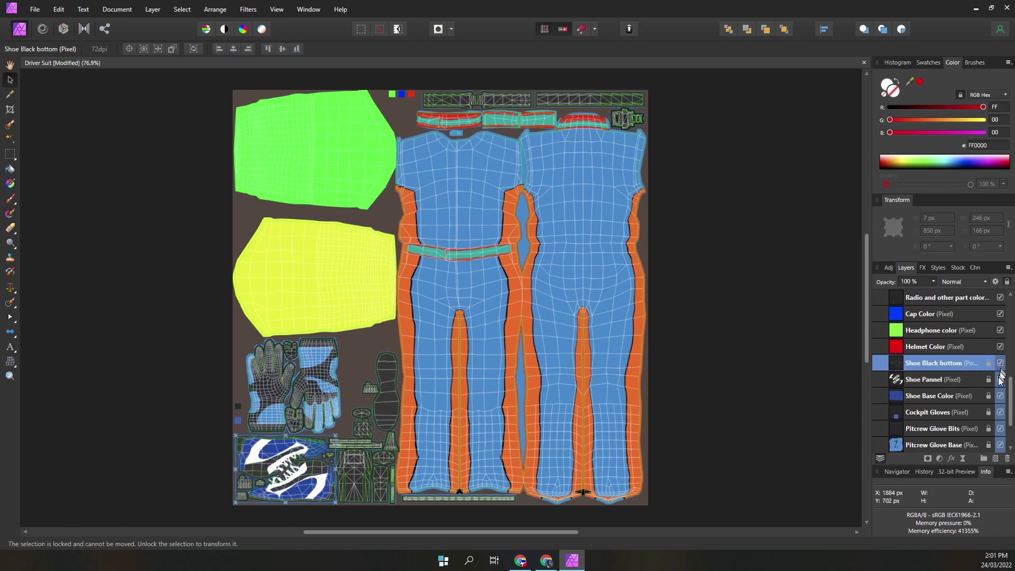
pyautogui.click(1001, 379)
pyautogui.click(1000, 379)
pyautogui.click(1000, 396)
pyautogui.click(1001, 396)
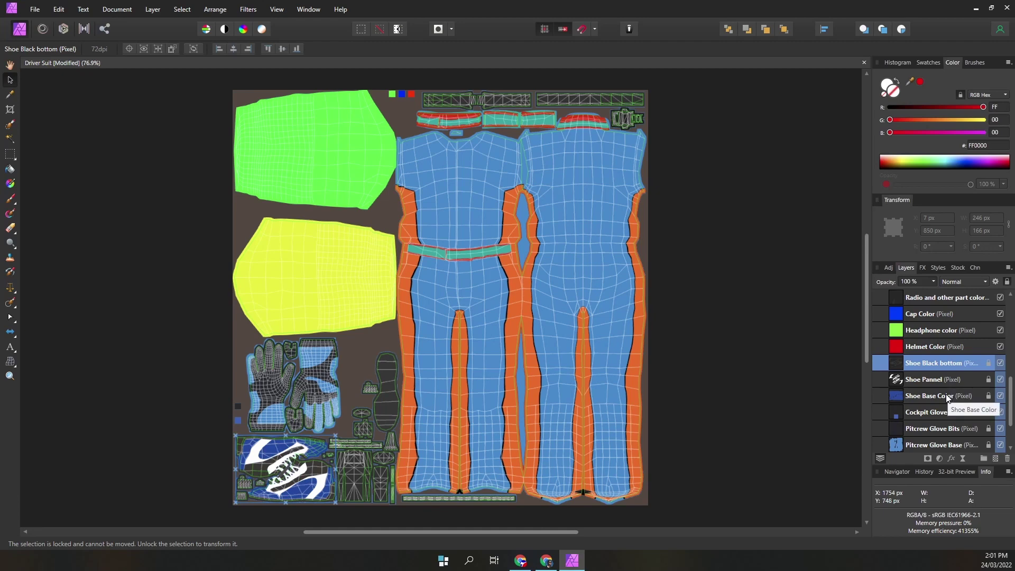
pyautogui.click(932, 413)
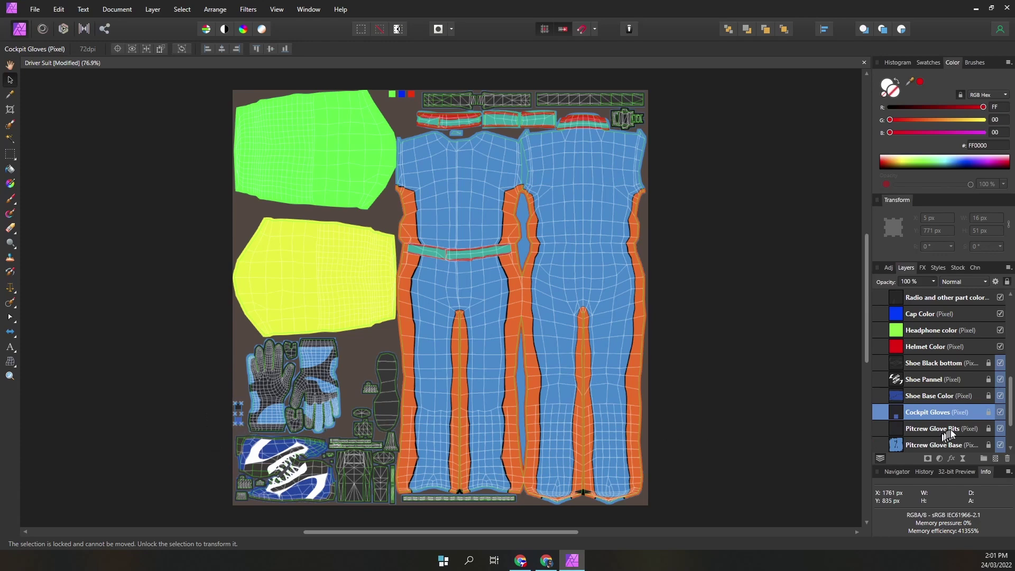
# Toggle the Pitcrew Glove Bits layer off and back on, then select the Patterns group
pyautogui.moveTo(1010, 411); pyautogui.dragTo(1011, 435)
pyautogui.click(927, 382)
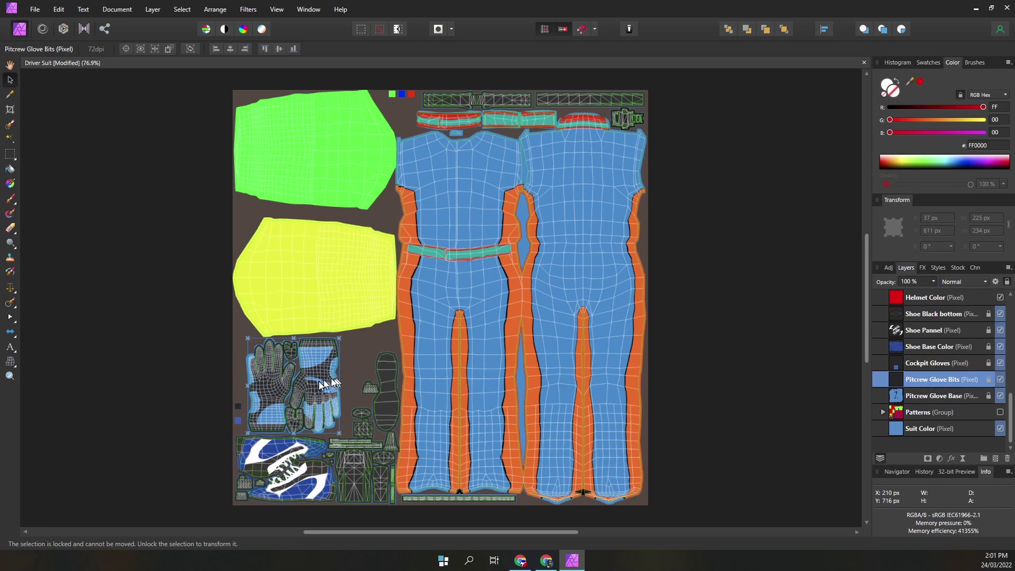
pyautogui.click(1001, 380)
pyautogui.click(1001, 380)
pyautogui.click(910, 415)
# Show and expand Patterns, hide suit_pattern_000, preview suit_pattern_002, then show suit_pattern_005
pyautogui.click(1001, 412)
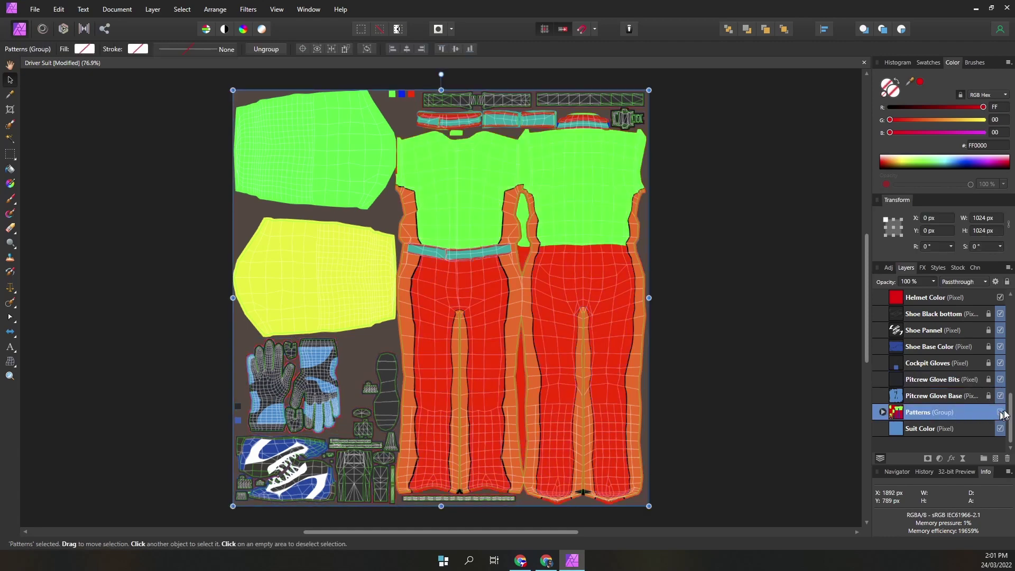
pyautogui.click(883, 413)
pyautogui.scroll(-3, 984, 397)
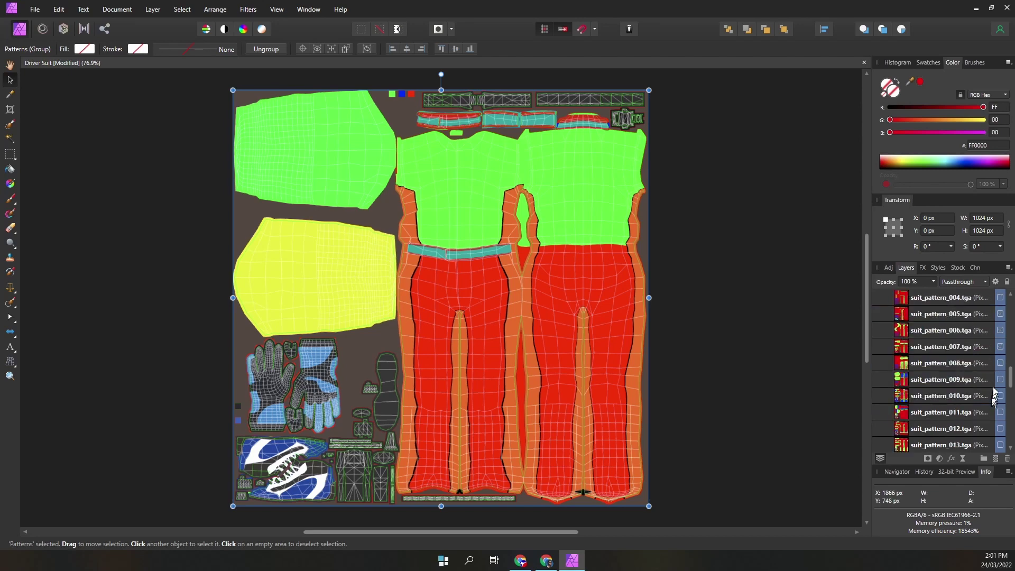
pyautogui.scroll(-3, 997, 381)
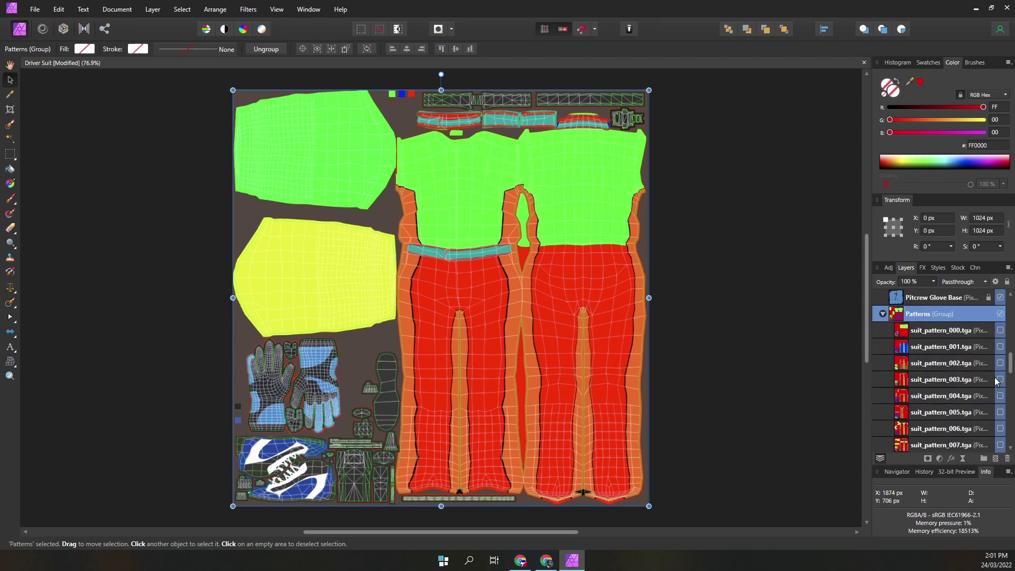
pyautogui.click(1000, 330)
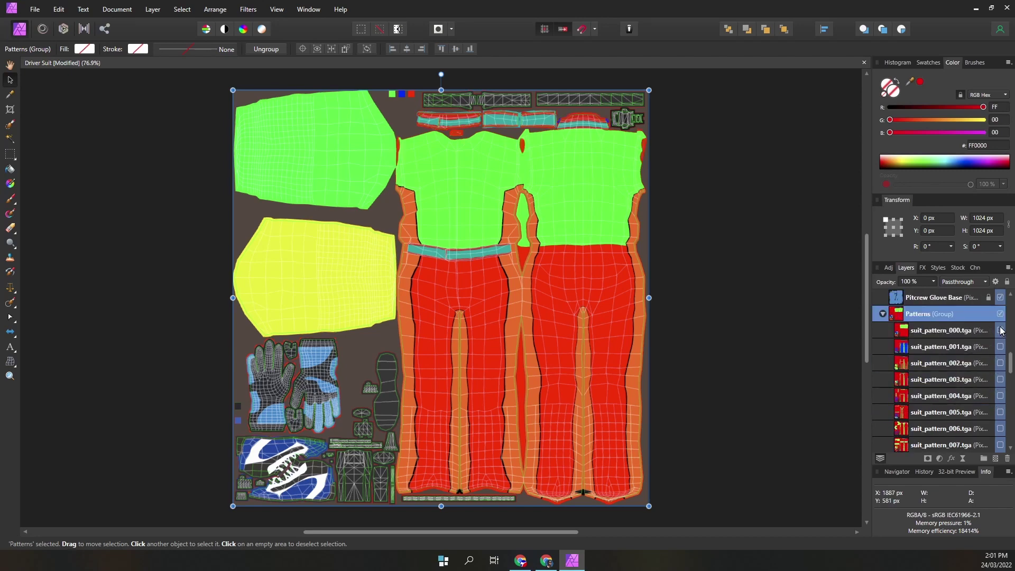
pyautogui.click(1000, 330)
pyautogui.click(1000, 362)
pyautogui.click(1001, 413)
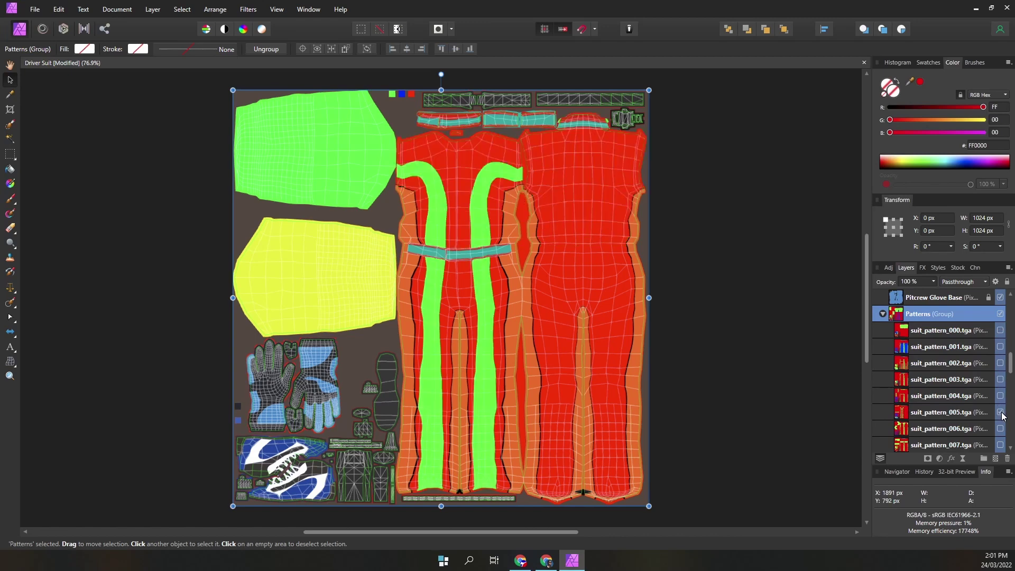
# Hide suit_pattern_005 and suit_pattern_011, then show suit_pattern_012's shoulder and knee patches
pyautogui.scroll(-3, 1011, 369)
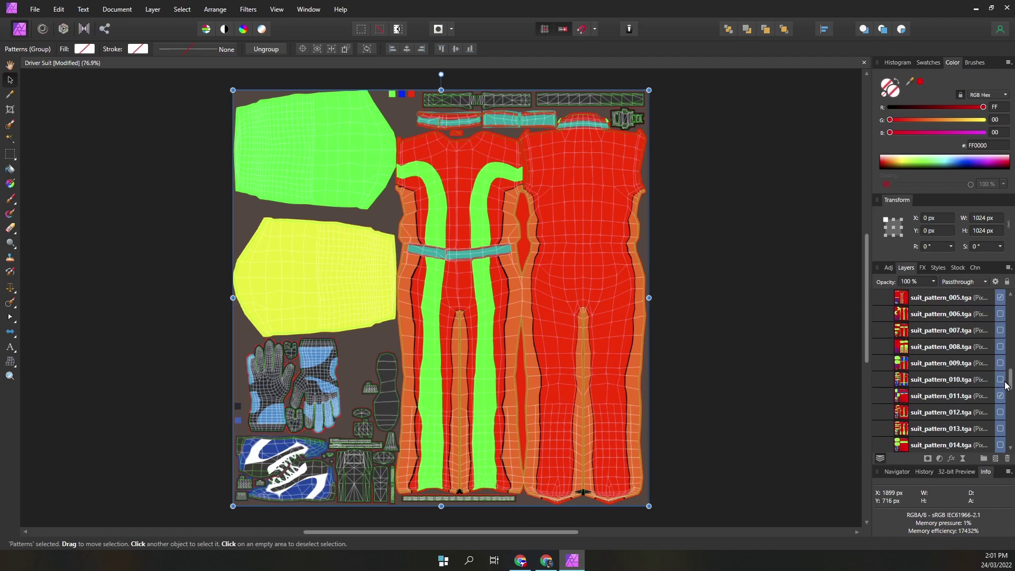
pyautogui.scroll(3, 1005, 394)
pyautogui.click(1000, 396)
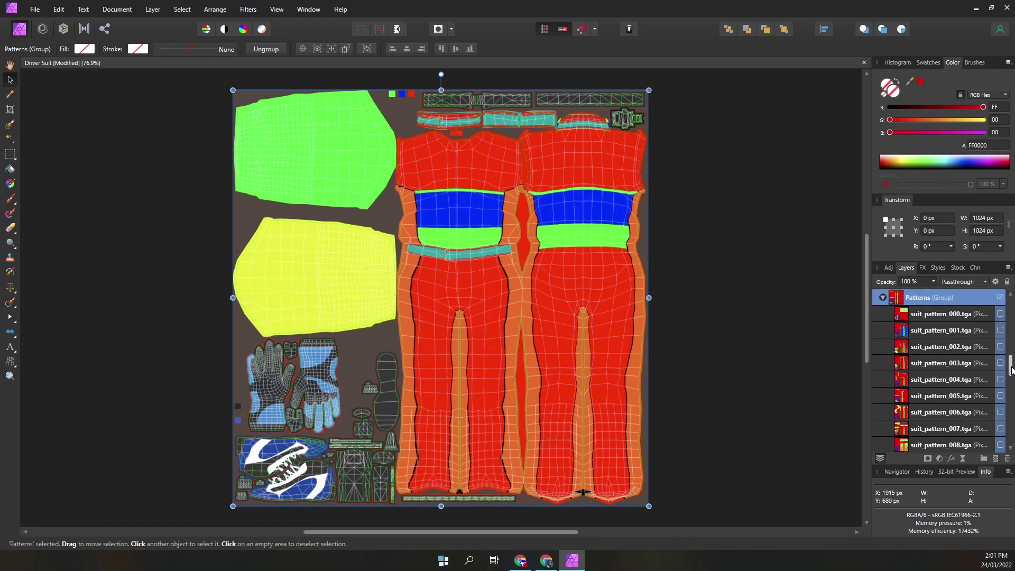
pyautogui.scroll(-5, 1010, 370)
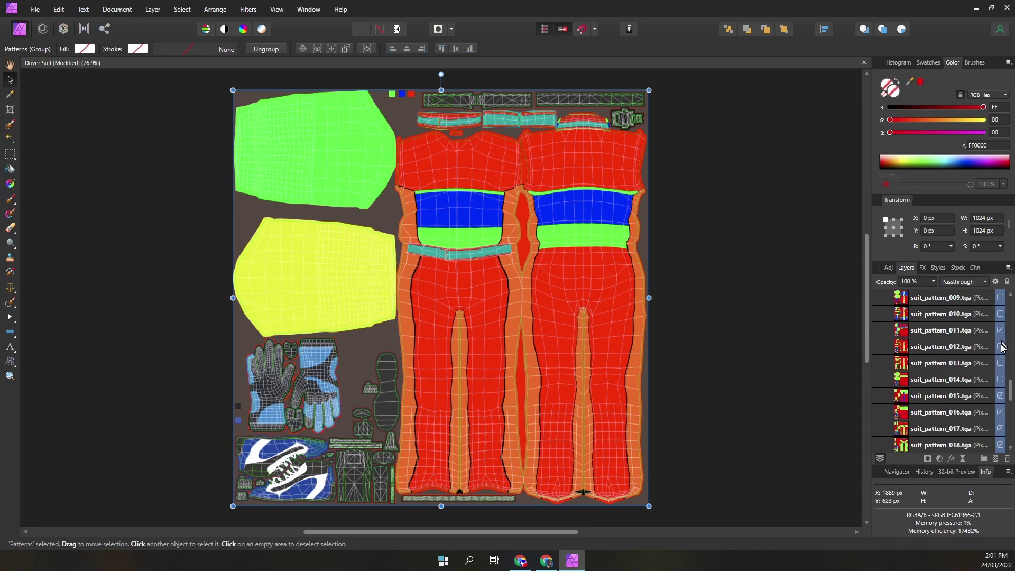
pyautogui.click(1001, 346)
pyautogui.click(1001, 331)
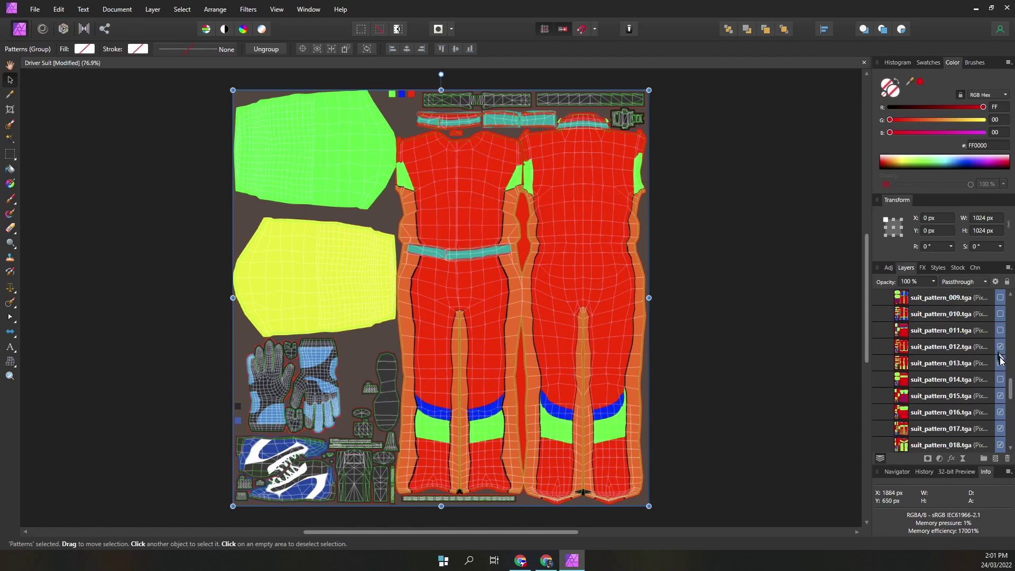
# Cycle through suit_pattern_013 and 014, ending with suit_pattern_015's blue outline lines shown
pyautogui.click(1001, 363)
pyautogui.click(1001, 347)
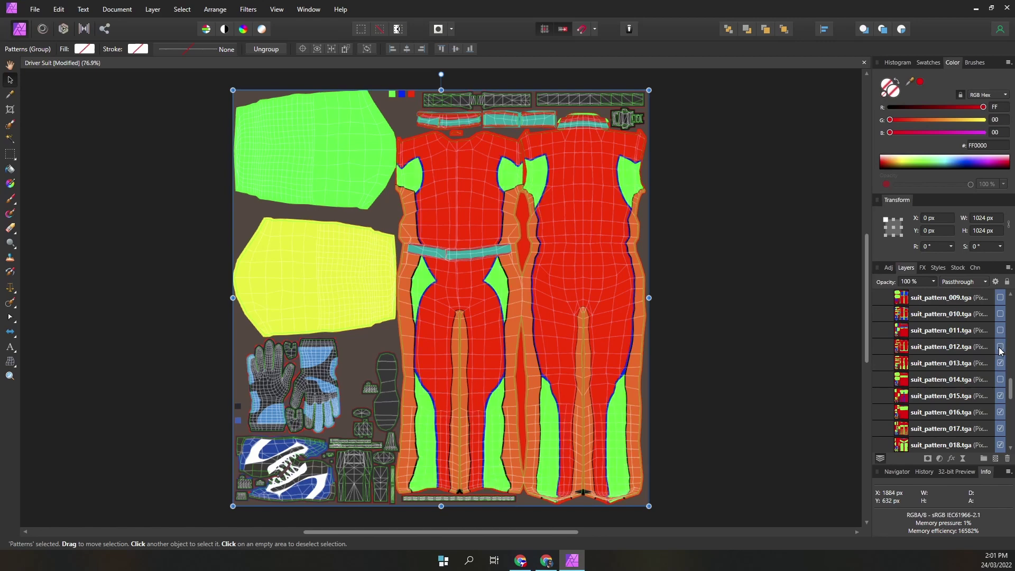
pyautogui.click(1001, 380)
pyautogui.click(1001, 363)
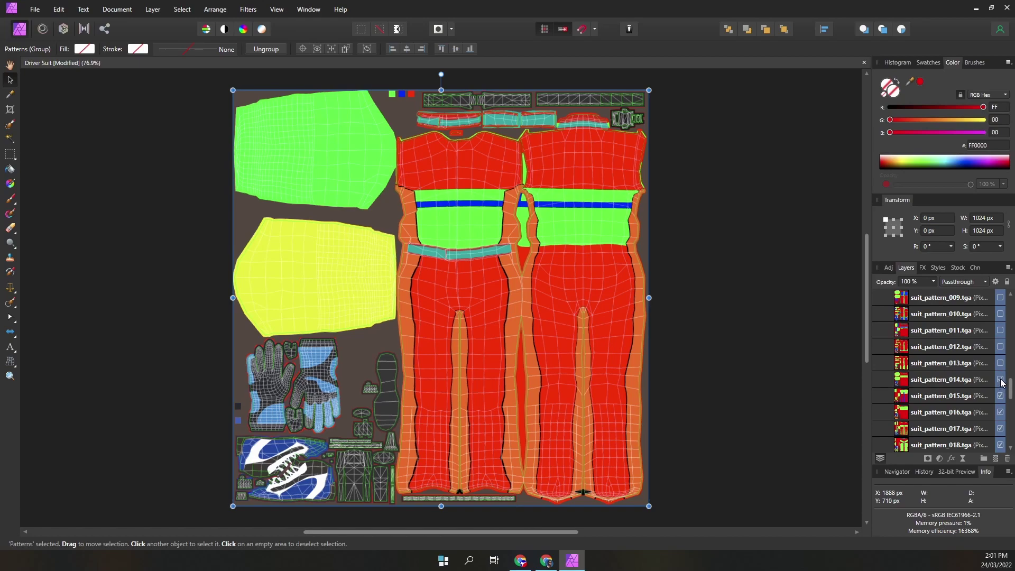
pyautogui.click(1001, 380)
pyautogui.click(1001, 396)
# Show suit_pattern_016 on the torso and hide suit_pattern_017
pyautogui.click(1001, 412)
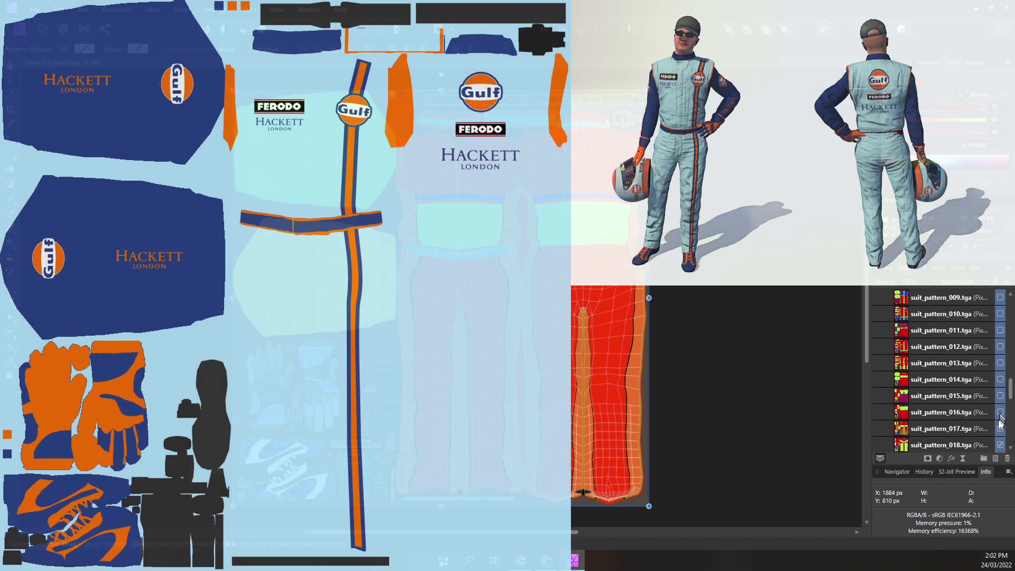
pyautogui.click(1001, 428)
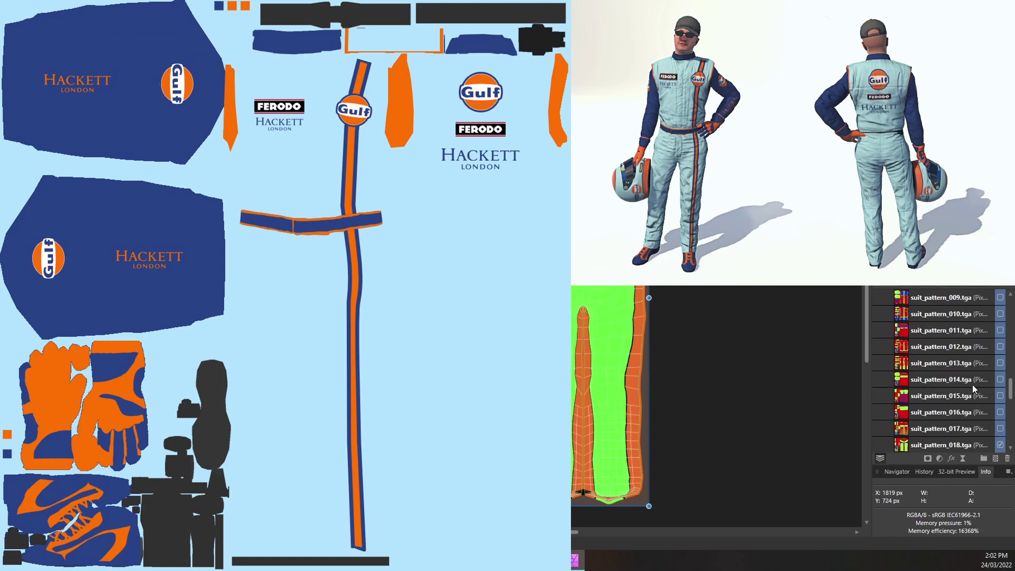